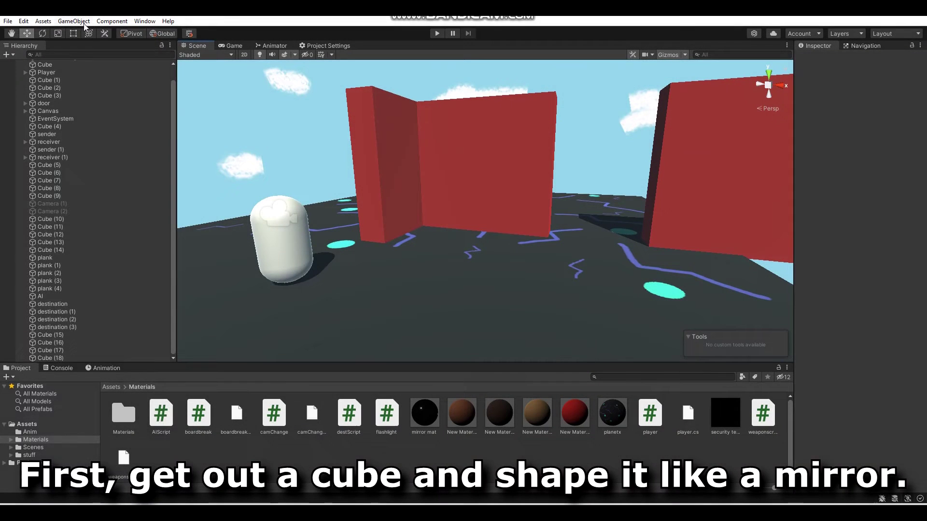
Add a new cube to the scene from the GameObject > 3D Object menu.
{"action": "left_click", "coordinate": [85, 23]}
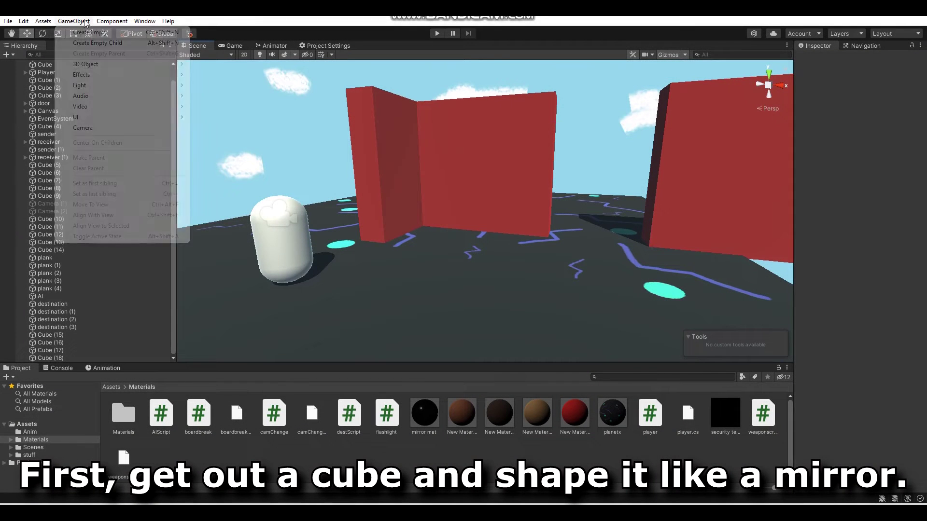
{"action": "mouse_move", "coordinate": [110, 63]}
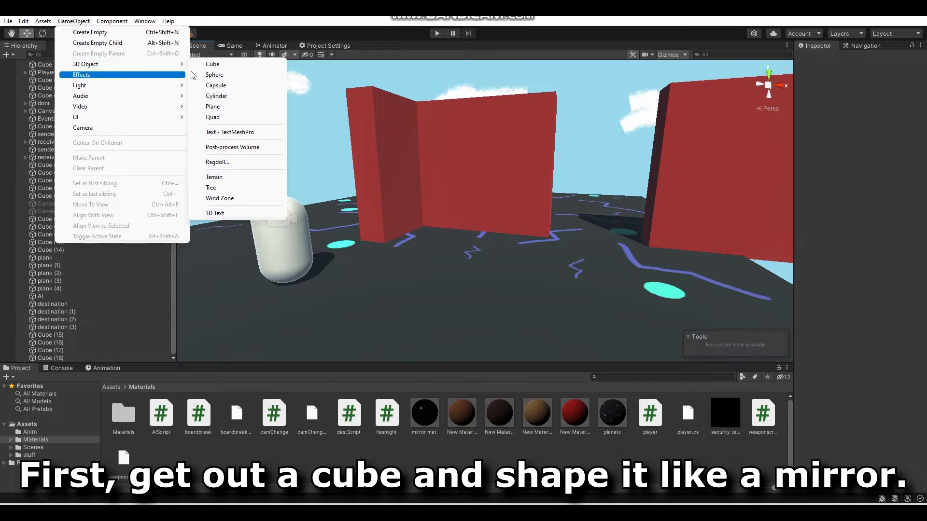
{"action": "left_click", "coordinate": [206, 68]}
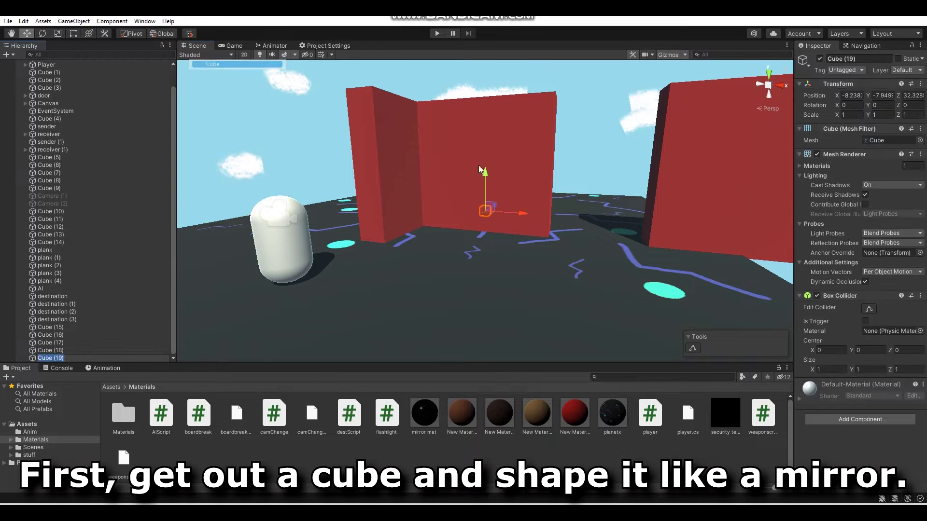
Move the cube beside the capsule and scale it into a thin 3.45 × 2.19 × 0.06 panel.
{"action": "left_click_drag", "start_coordinate": [531, 160], "coordinate": [535, 192], "text": "alt"}
{"action": "mouse_move", "coordinate": [374, 256]}
{"action": "left_mouse_down"}
{"action": "mouse_move", "coordinate": [424, 306]}
{"action": "mouse_move", "coordinate": [419, 164]}
{"action": "mouse_move", "coordinate": [469, 181]}
{"action": "left_mouse_up"}
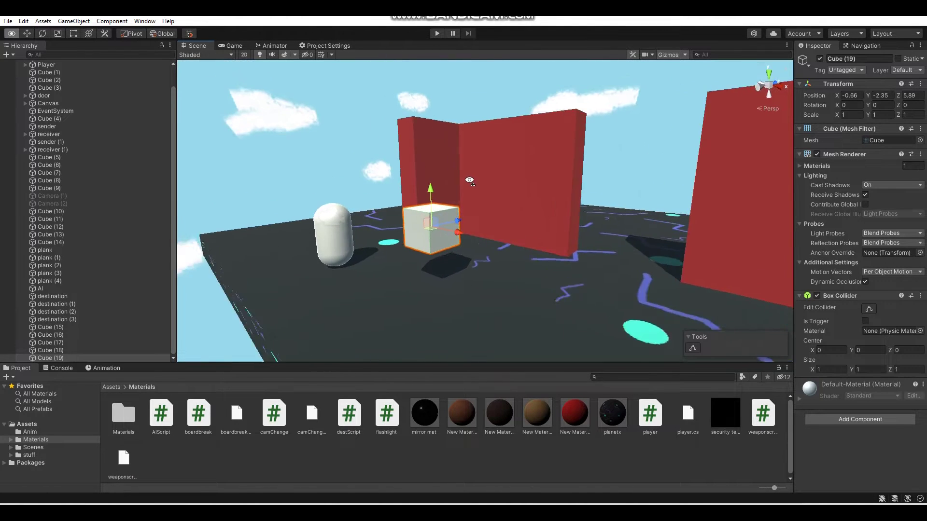
{"action": "scroll", "coordinate": [469, 180], "scroll_direction": "up", "scroll_amount": 3}
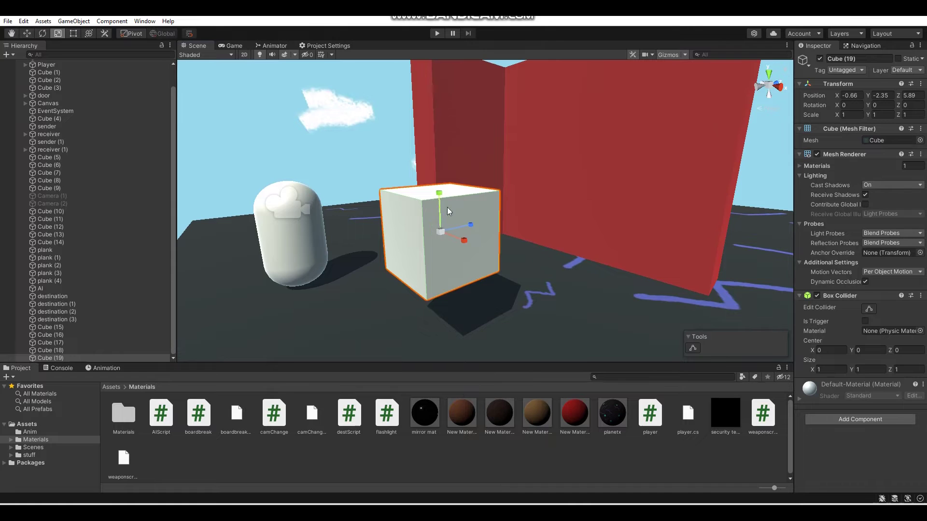
{"action": "mouse_move", "coordinate": [449, 226]}
{"action": "left_mouse_down"}
{"action": "mouse_move", "coordinate": [440, 225]}
{"action": "mouse_move", "coordinate": [620, 242]}
{"action": "left_mouse_up"}
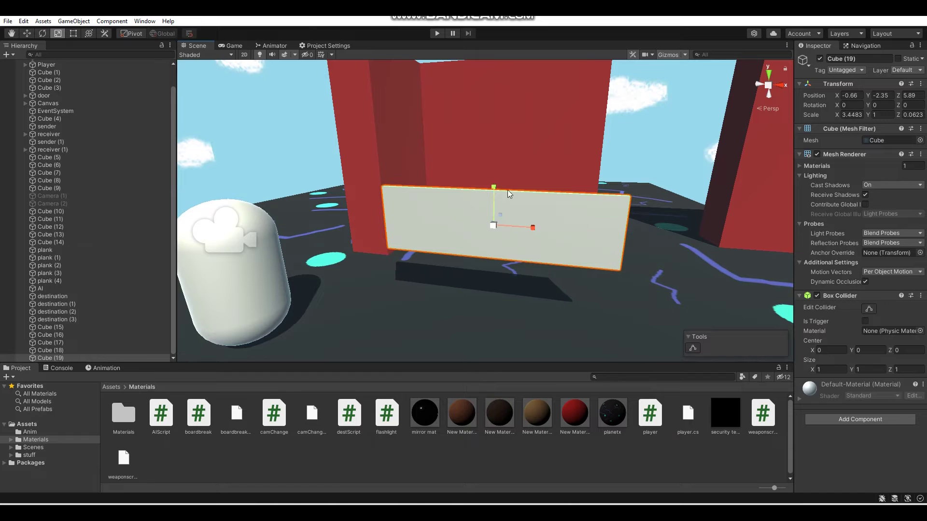
{"action": "left_click_drag", "start_coordinate": [493, 188], "coordinate": [502, 158]}
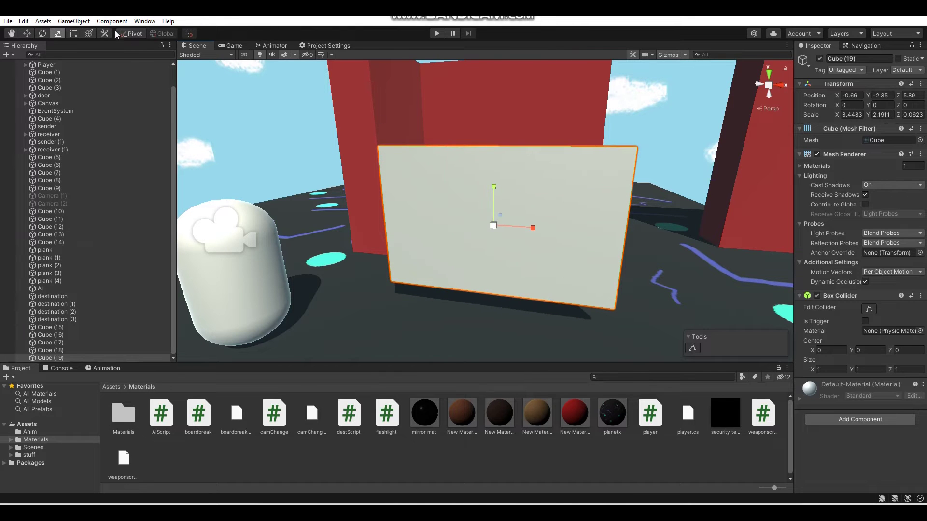
Push the panel flush onto the red wall's face at position −1.04, −2.29, 10.101.
{"action": "mouse_move", "coordinate": [569, 229]}
{"action": "left_mouse_down", "text": "alt"}
{"action": "mouse_move", "coordinate": [385, 249]}
{"action": "mouse_move", "coordinate": [617, 271]}
{"action": "mouse_move", "coordinate": [598, 248]}
{"action": "left_mouse_up", "text": "alt"}
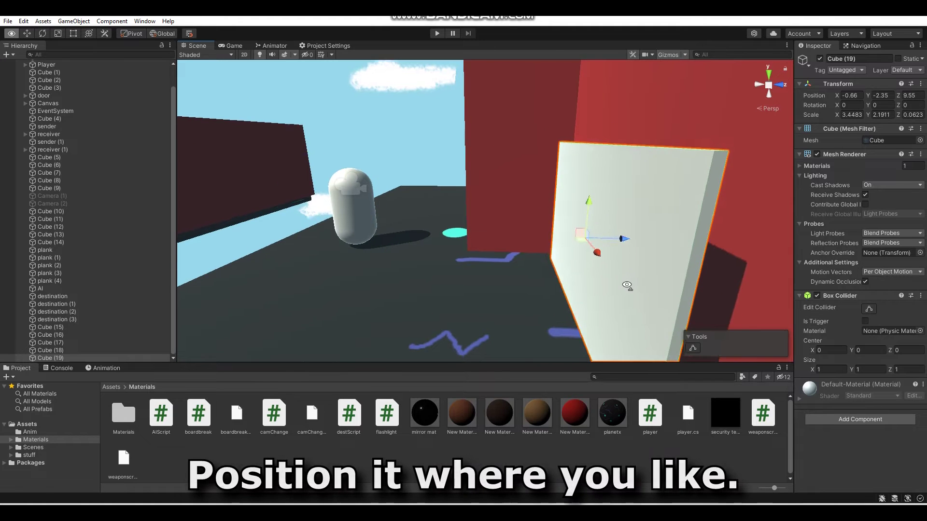
{"action": "left_click_drag", "start_coordinate": [627, 290], "coordinate": [433, 201], "text": "alt"}
{"action": "mouse_move", "coordinate": [518, 211]}
{"action": "left_mouse_down"}
{"action": "mouse_move", "coordinate": [672, 215]}
{"action": "mouse_move", "coordinate": [625, 204]}
{"action": "left_mouse_up"}
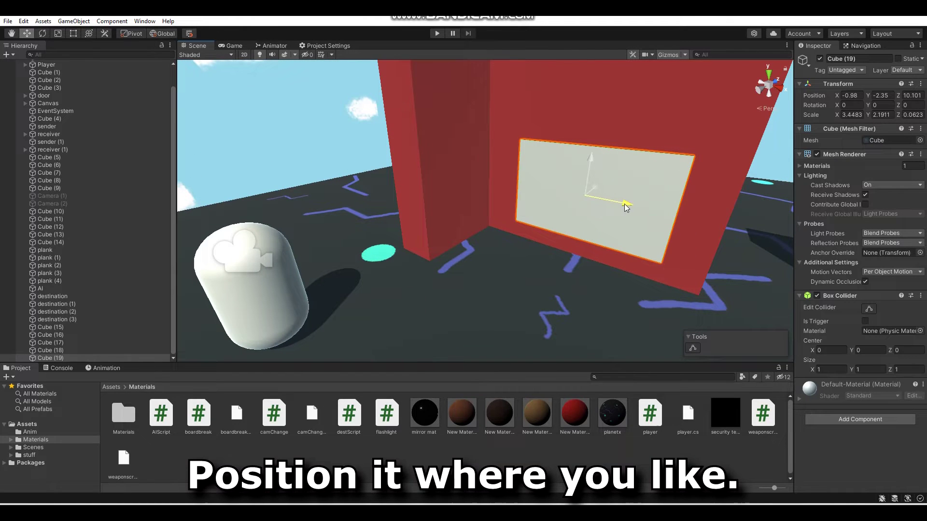
{"action": "mouse_move", "coordinate": [587, 164]}
{"action": "left_mouse_down"}
{"action": "mouse_move", "coordinate": [589, 146]}
{"action": "mouse_move", "coordinate": [681, 167]}
{"action": "left_mouse_up"}
{"action": "mouse_move", "coordinate": [462, 170]}
{"action": "left_mouse_down"}
{"action": "mouse_move", "coordinate": [465, 183]}
{"action": "mouse_move", "coordinate": [689, 96]}
{"action": "left_mouse_up"}
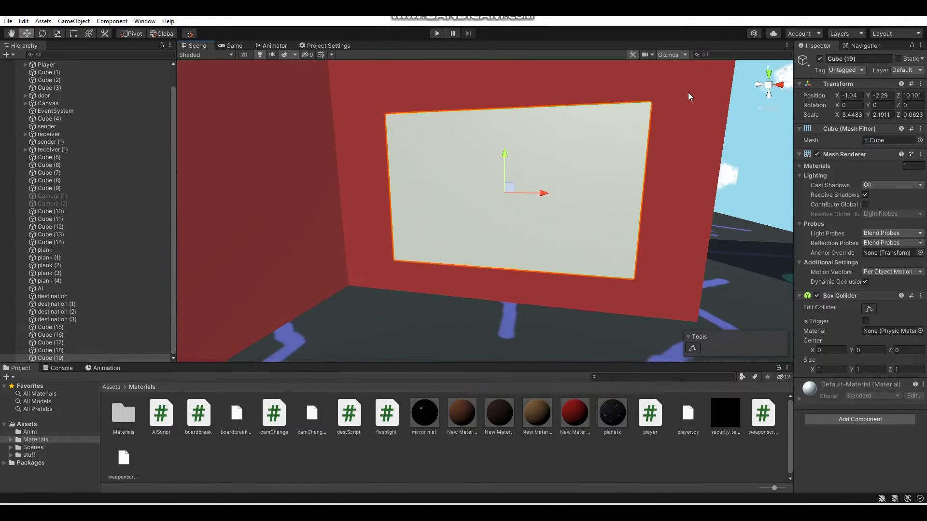
Rename Cube (19) to 'mirror' and apply the mirror mat material so it reflects the sky.
{"action": "type", "text": "miror"}
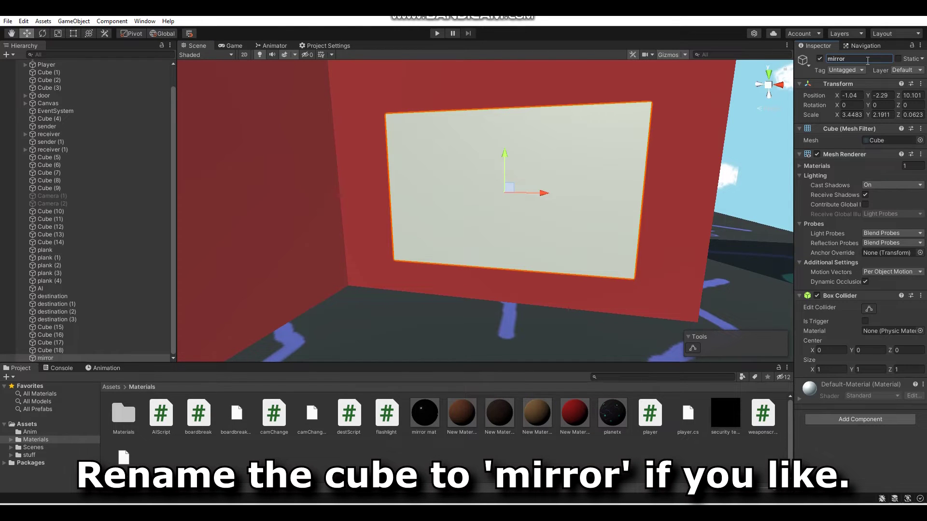
{"action": "left_click_drag", "start_coordinate": [494, 201], "coordinate": [449, 246], "text": "alt"}
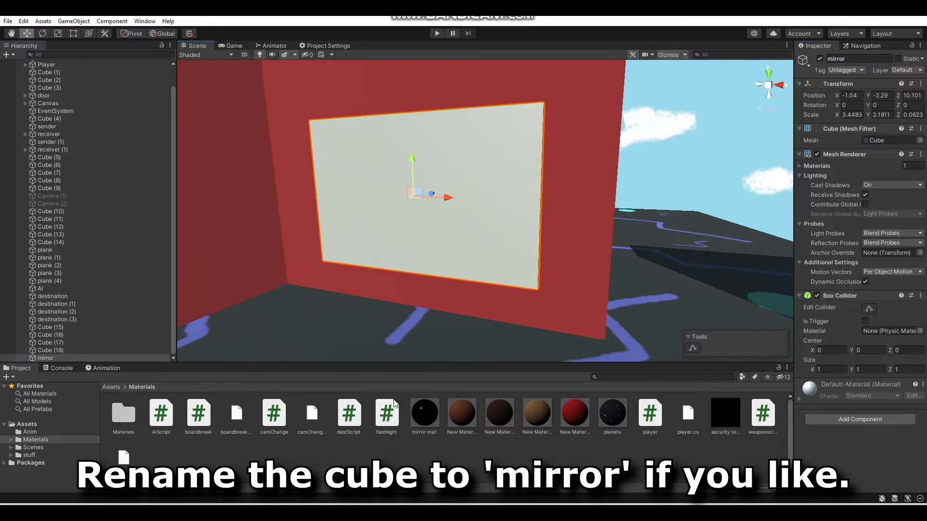
{"action": "left_click", "coordinate": [420, 420]}
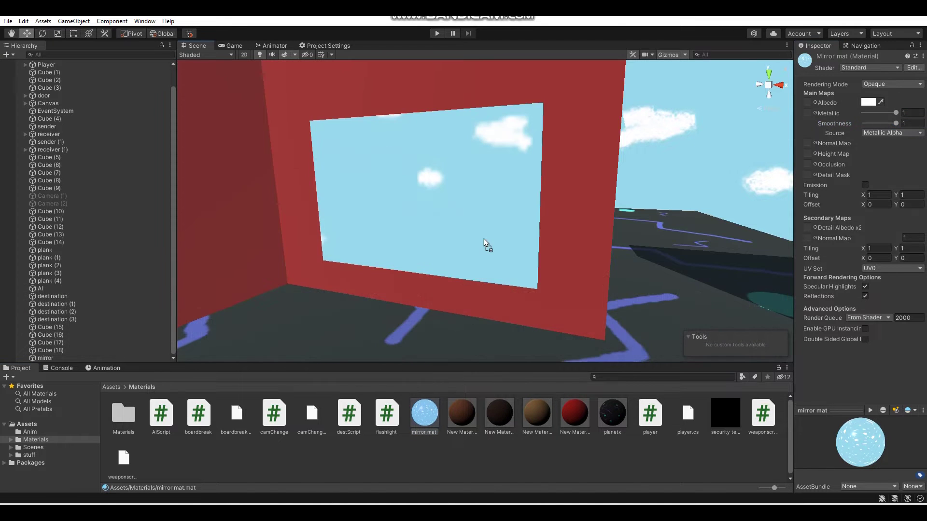
{"action": "left_click_drag", "start_coordinate": [486, 244], "coordinate": [222, 109], "text": "alt"}
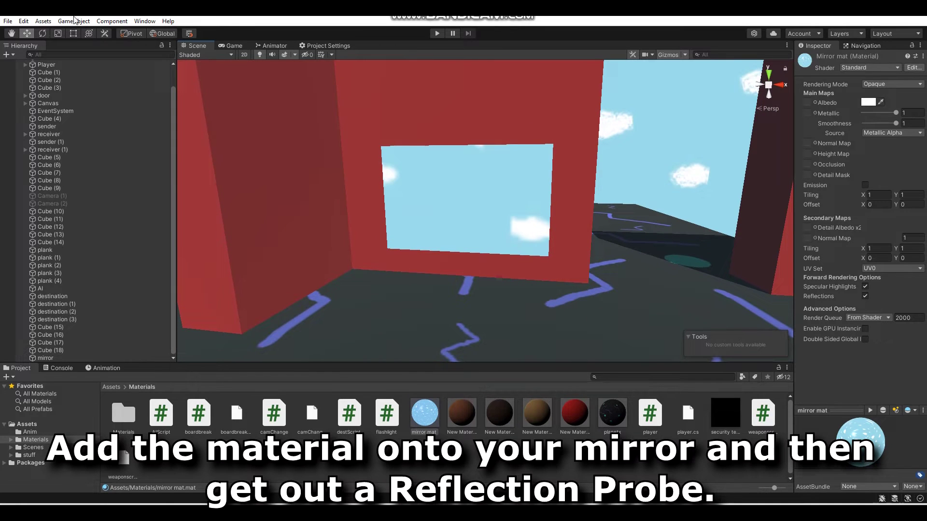
Create a Reflection Probe from GameObject > Light, positioned toward the mirrored wall.
{"action": "left_click", "coordinate": [75, 20]}
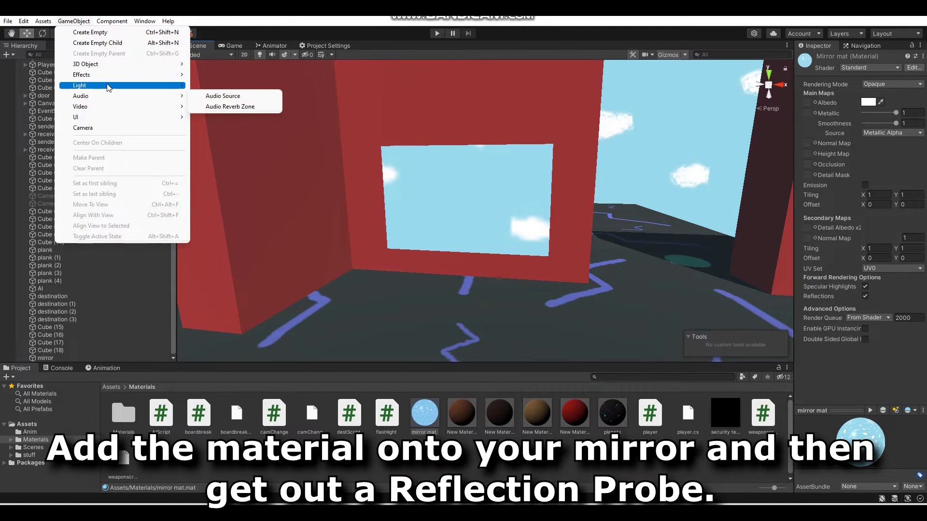
{"action": "mouse_move", "coordinate": [108, 87]}
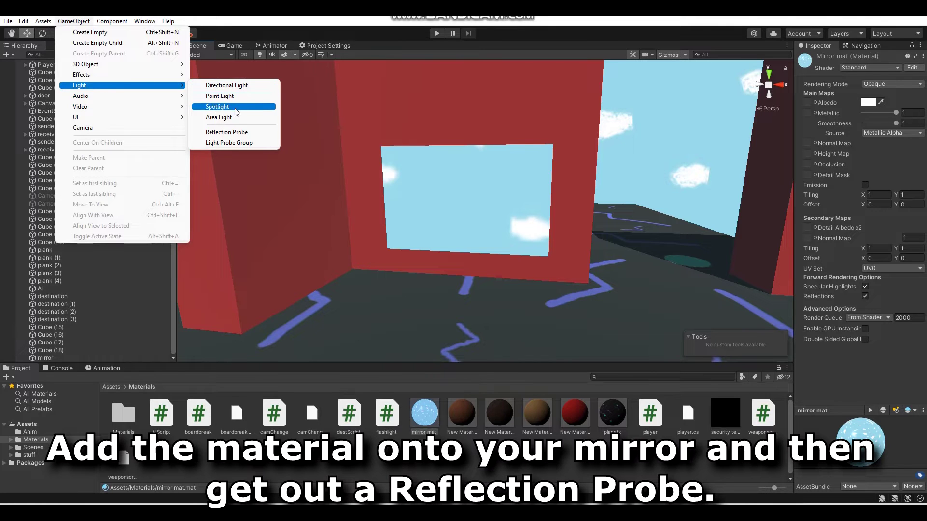
{"action": "left_click", "coordinate": [235, 137]}
{"action": "mouse_move", "coordinate": [420, 176]}
{"action": "left_mouse_down", "text": "alt"}
{"action": "mouse_move", "coordinate": [484, 192]}
{"action": "mouse_move", "coordinate": [541, 154]}
{"action": "mouse_move", "coordinate": [350, 211]}
{"action": "left_mouse_up", "text": "alt"}
Position the probe in front of the mirror at Z 9.6 and turn on box bounds editing.
{"action": "scroll", "coordinate": [541, 154], "scroll_direction": "down", "scroll_amount": 5}
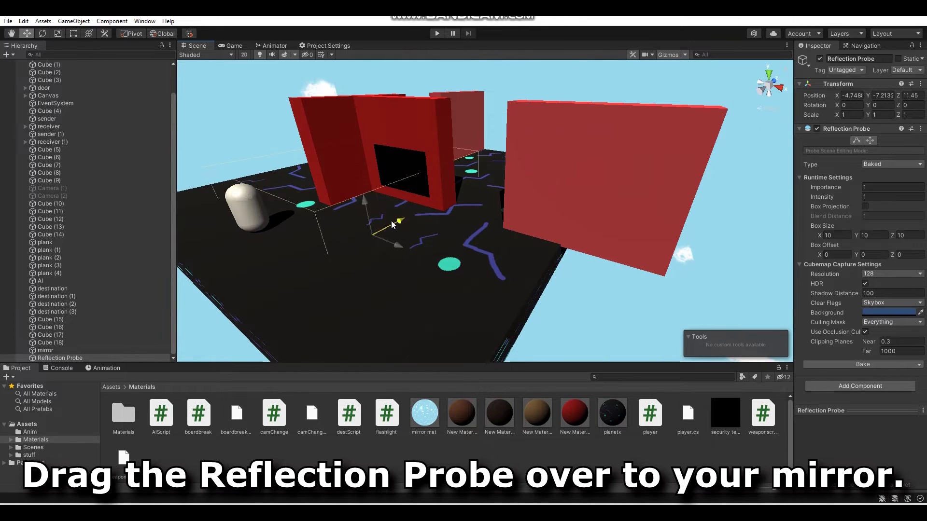
{"action": "left_click_drag", "start_coordinate": [350, 159], "coordinate": [352, 147]}
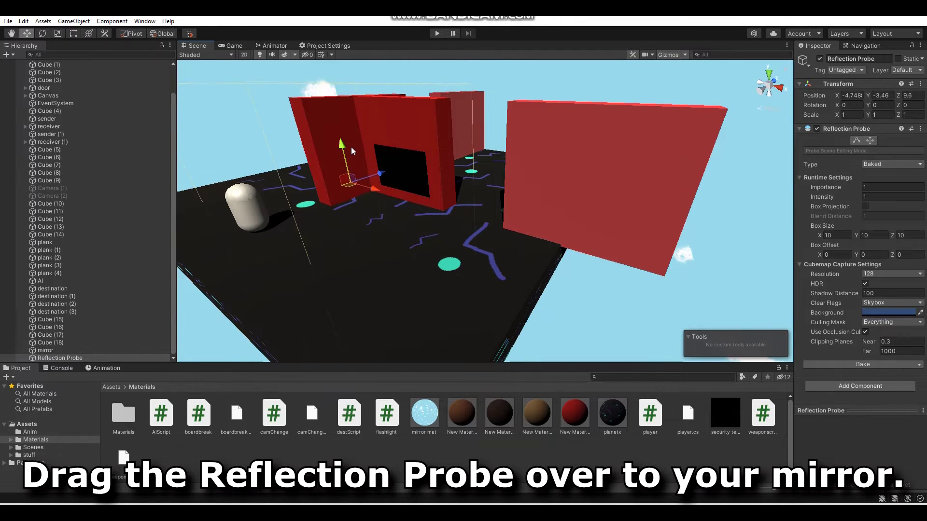
{"action": "scroll", "coordinate": [352, 147], "scroll_direction": "up", "scroll_amount": 4}
{"action": "scroll", "coordinate": [362, 169], "scroll_direction": "up", "scroll_amount": 4}
{"action": "scroll", "coordinate": [372, 188], "scroll_direction": "up", "scroll_amount": 3}
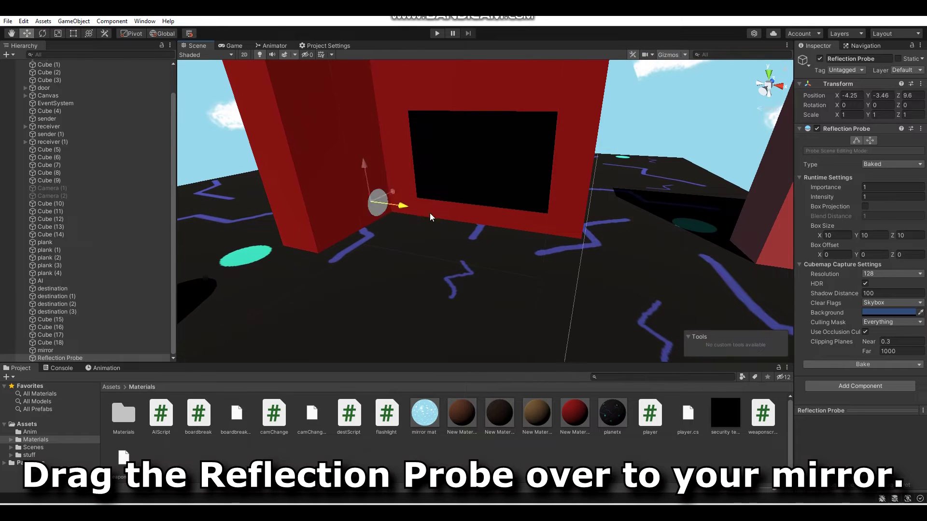
{"action": "mouse_move", "coordinate": [499, 222]}
{"action": "left_mouse_down"}
{"action": "mouse_move", "coordinate": [525, 237]}
{"action": "mouse_move", "coordinate": [523, 255]}
{"action": "left_mouse_up"}
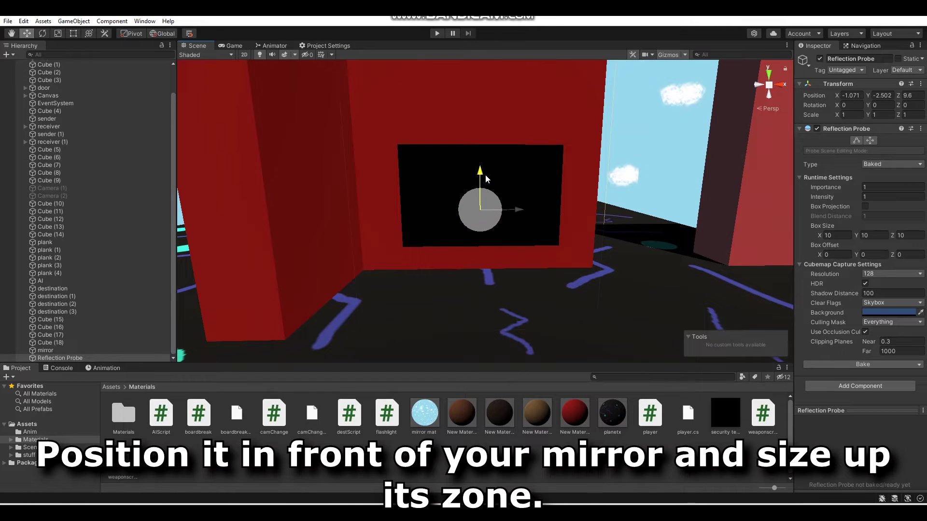
{"action": "mouse_move", "coordinate": [489, 167]}
{"action": "left_mouse_down", "text": "alt"}
{"action": "mouse_move", "coordinate": [495, 190]}
{"action": "mouse_move", "coordinate": [539, 222]}
{"action": "left_mouse_up", "text": "alt"}
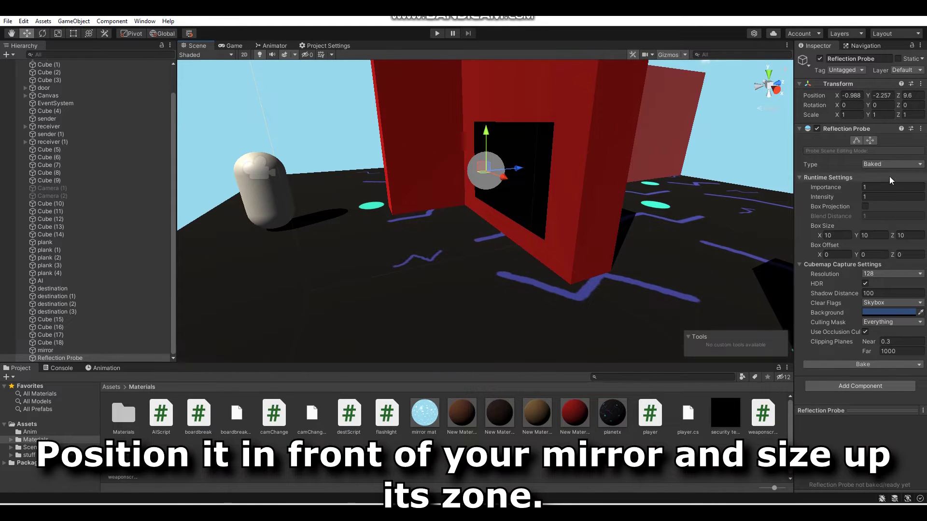
{"action": "left_click", "coordinate": [856, 141]}
{"action": "mouse_move", "coordinate": [507, 211]}
{"action": "left_mouse_down", "text": "alt"}
{"action": "mouse_move", "coordinate": [467, 114]}
{"action": "mouse_move", "coordinate": [607, 146]}
{"action": "mouse_move", "coordinate": [416, 168]}
{"action": "left_mouse_up", "text": "alt"}
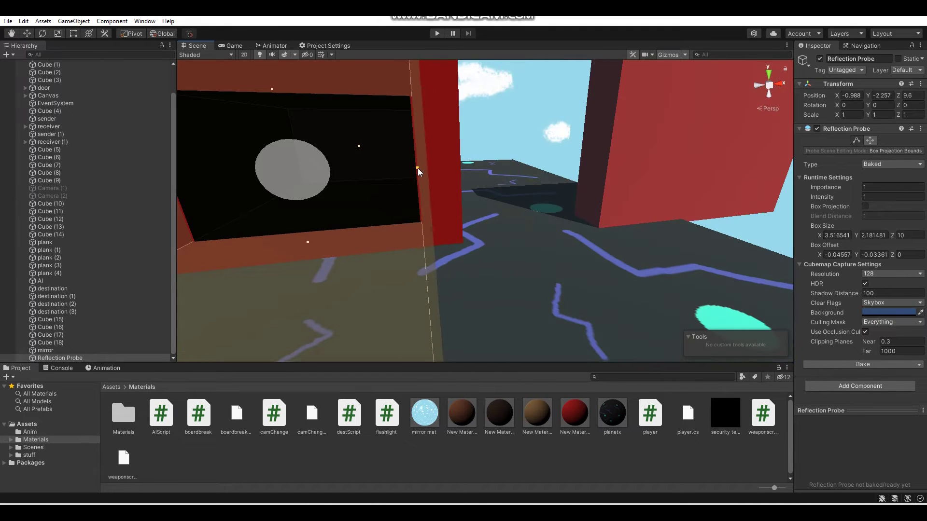
Thin the probe's box to 0.49 deep and switch the probe Type from Baked to Realtime.
{"action": "scroll", "coordinate": [419, 170], "scroll_direction": "down", "scroll_amount": 3}
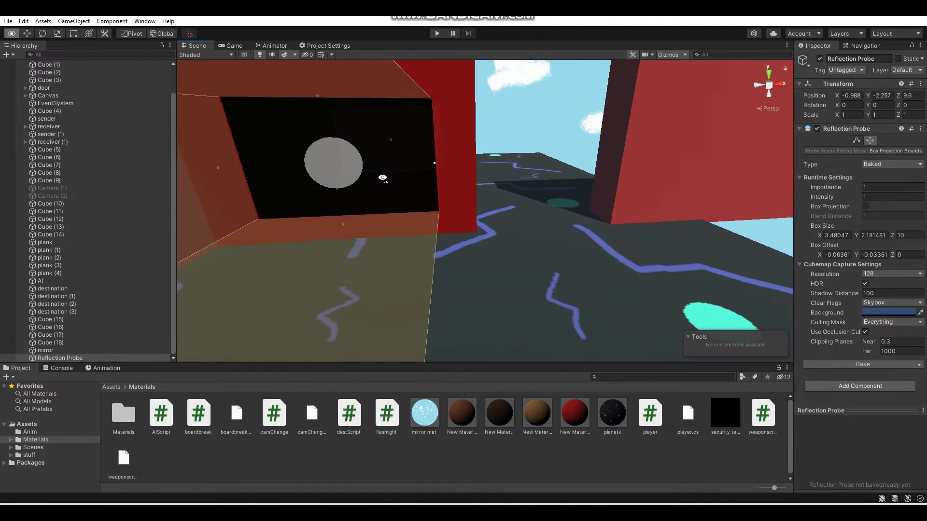
{"action": "mouse_move", "coordinate": [420, 170]}
{"action": "left_mouse_down", "text": "alt"}
{"action": "mouse_move", "coordinate": [355, 192]}
{"action": "mouse_move", "coordinate": [534, 184]}
{"action": "mouse_move", "coordinate": [602, 169]}
{"action": "mouse_move", "coordinate": [447, 203]}
{"action": "mouse_move", "coordinate": [463, 209]}
{"action": "left_mouse_up", "text": "alt"}
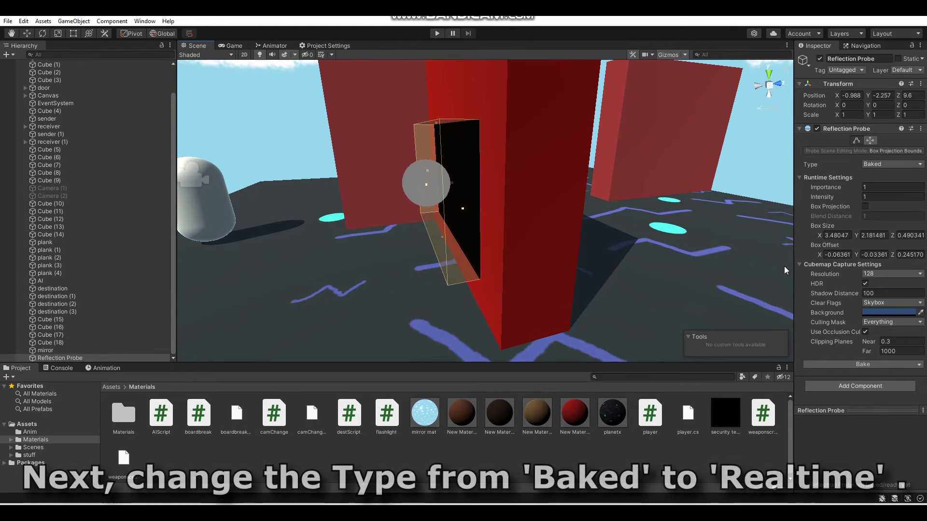
{"action": "left_click", "coordinate": [882, 163]}
{"action": "left_click", "coordinate": [886, 199]}
{"action": "left_click_drag", "start_coordinate": [478, 222], "coordinate": [877, 220], "text": "alt"}
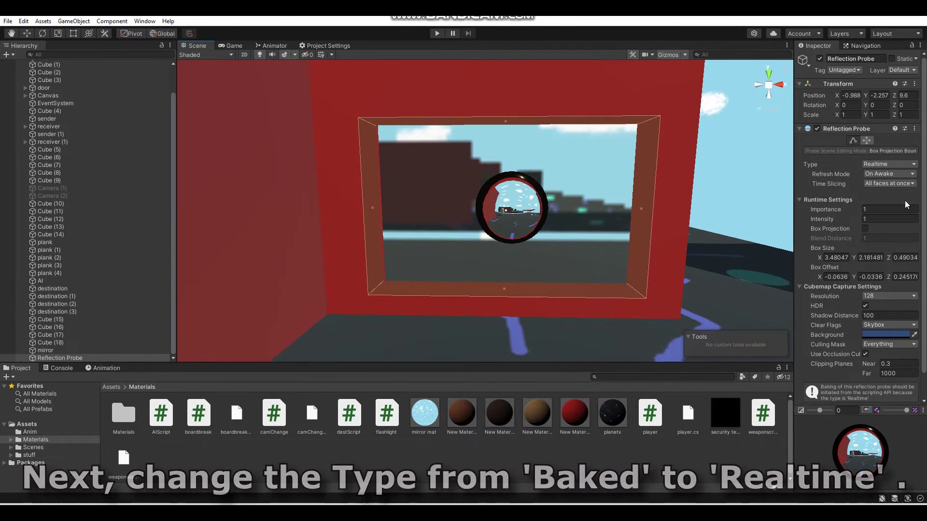
Give the probe Near clip 0.1, resolution 512 and Every frame refresh, then enter Play mode.
{"action": "left_click", "coordinate": [899, 373]}
{"action": "type", "text": "0.1"}
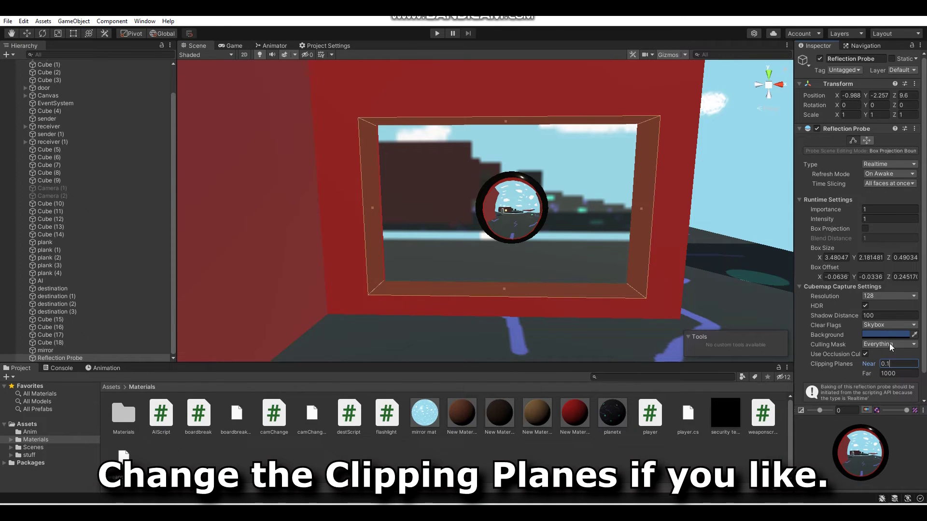
{"action": "left_click", "coordinate": [885, 296]}
{"action": "left_click", "coordinate": [890, 360]}
{"action": "mouse_move", "coordinate": [729, 315]}
{"action": "left_mouse_down", "text": "alt"}
{"action": "mouse_move", "coordinate": [478, 243]}
{"action": "mouse_move", "coordinate": [560, 256]}
{"action": "mouse_move", "coordinate": [602, 251]}
{"action": "left_mouse_up", "text": "alt"}
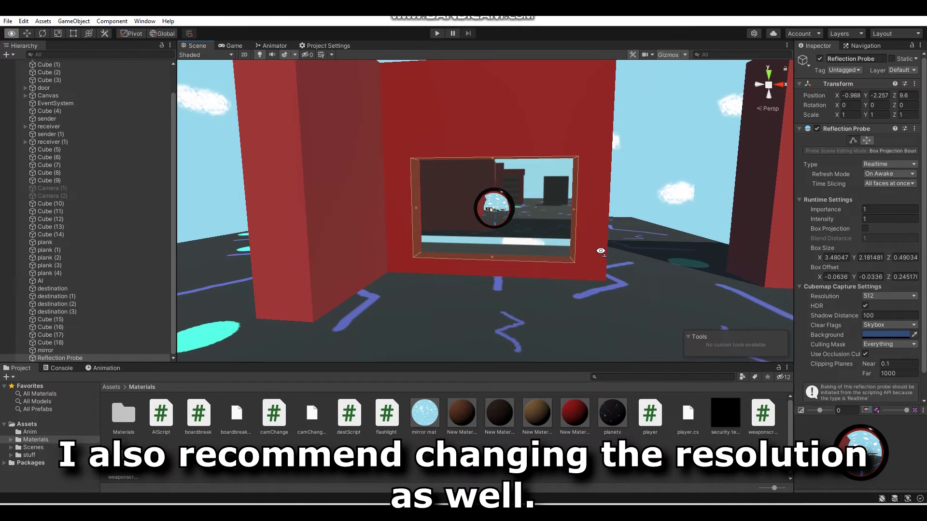
{"action": "left_click_drag", "start_coordinate": [601, 251], "coordinate": [597, 252], "text": "alt"}
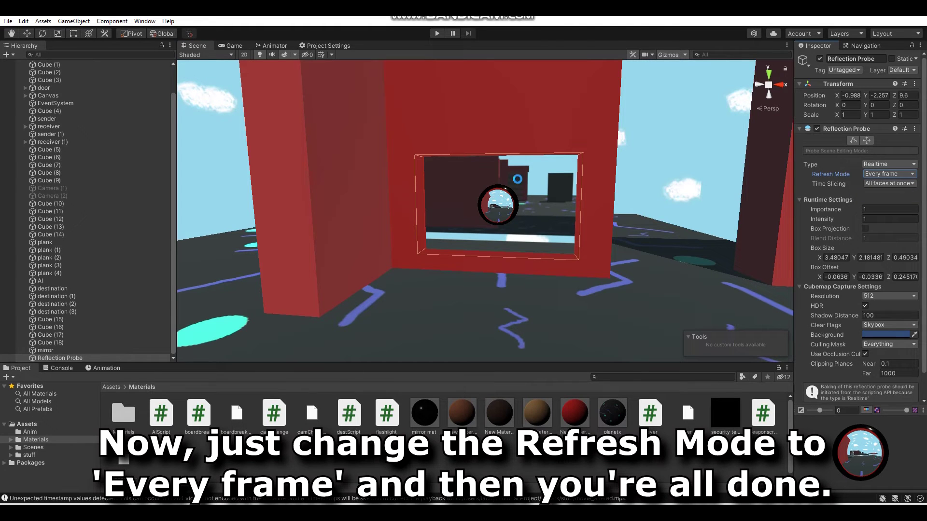
{"action": "left_click", "coordinate": [437, 34]}
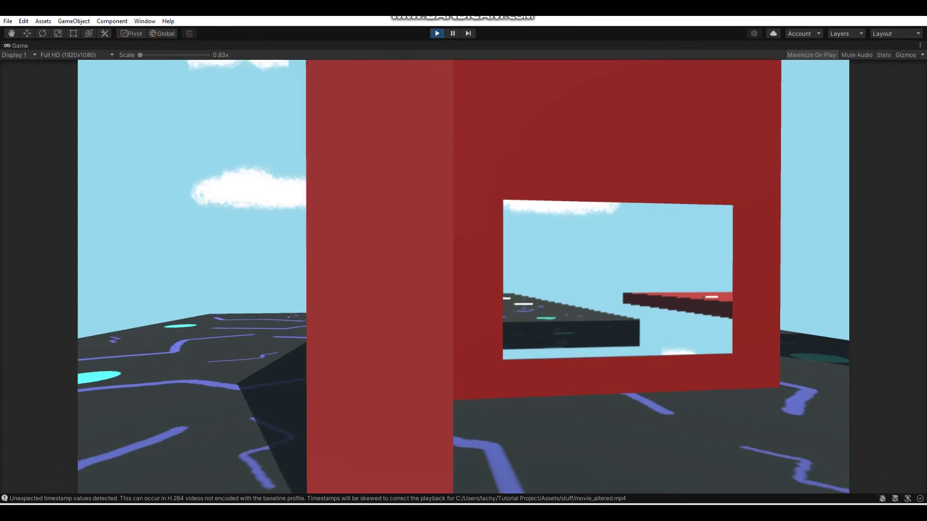
{"action": "key", "text": "w"}
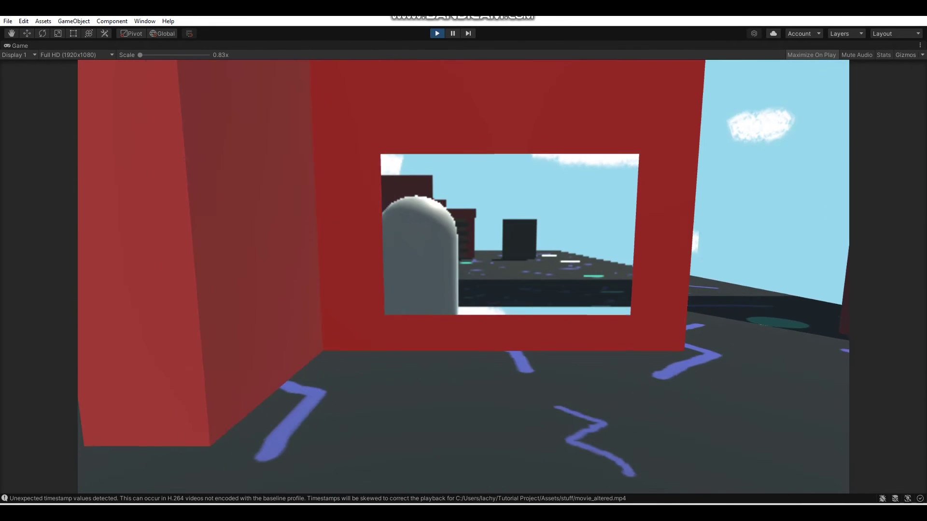
{"action": "key", "text": "w"}
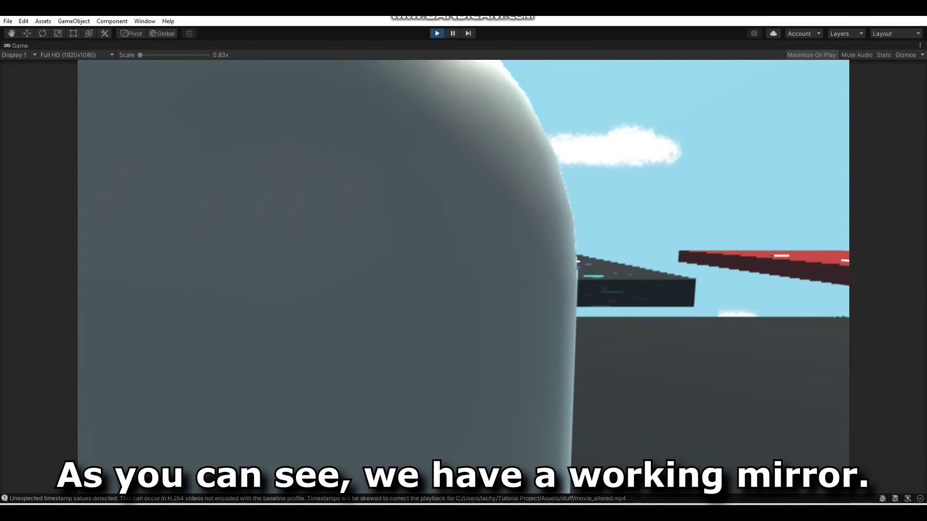
{"action": "key", "text": "s"}
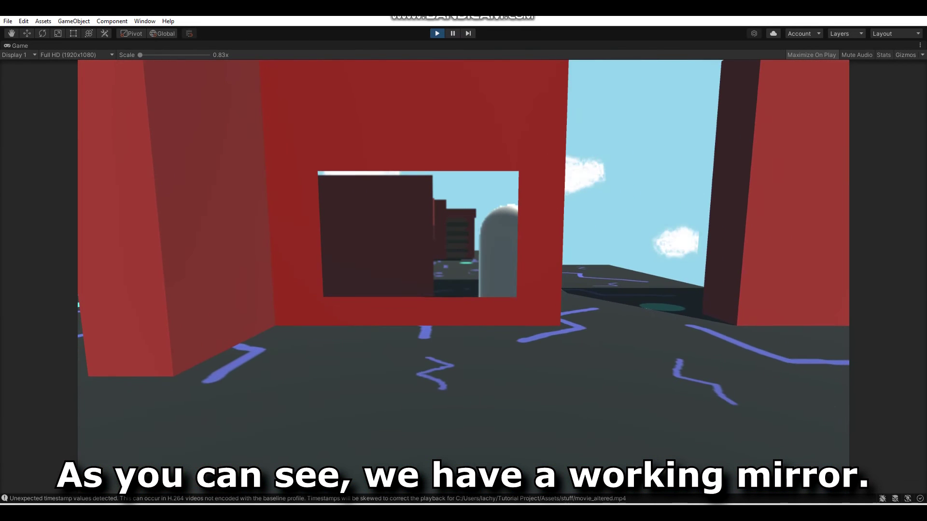
{"action": "key", "text": "w"}
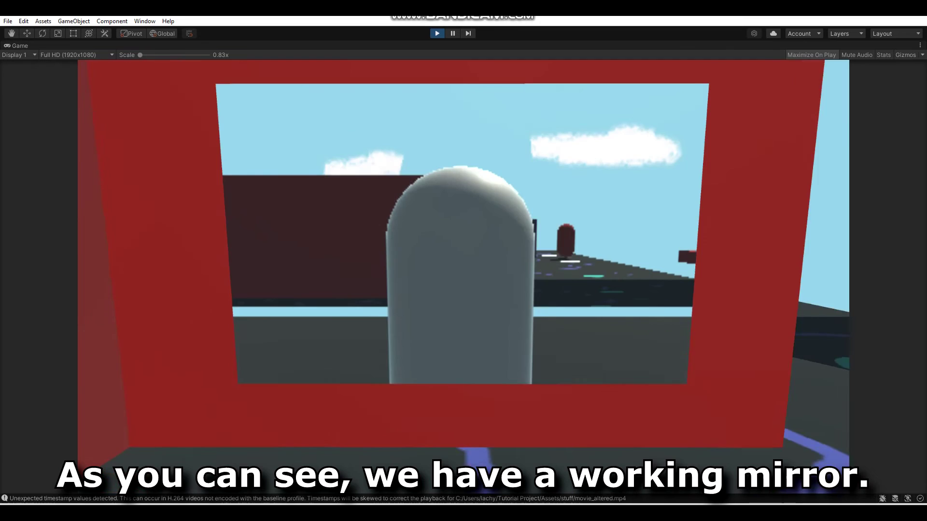
{"action": "key", "text": "w"}
{"action": "key", "text": "s"}
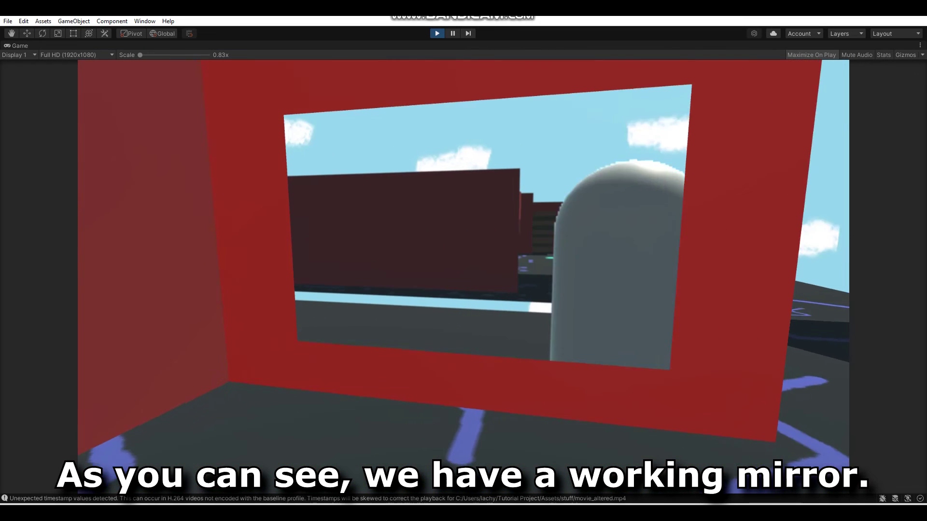
{"action": "key", "text": "w"}
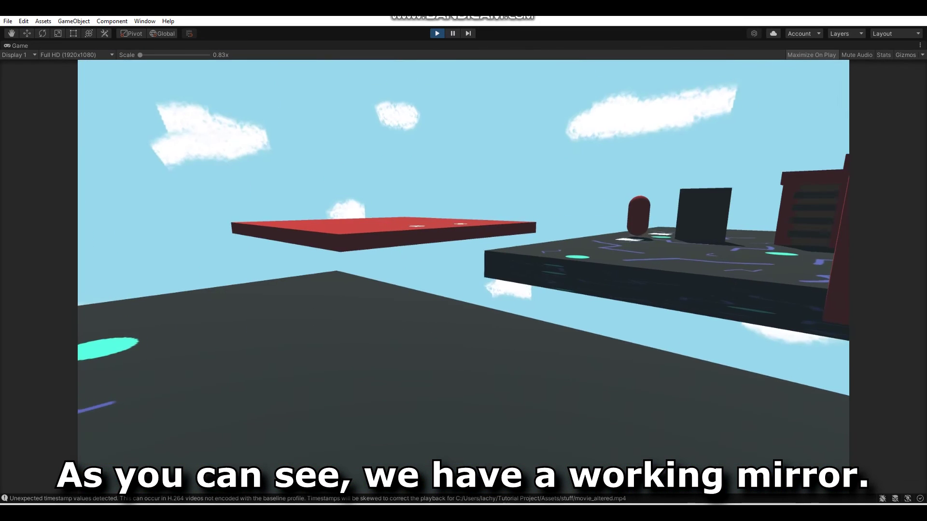
{"action": "key", "text": "w"}
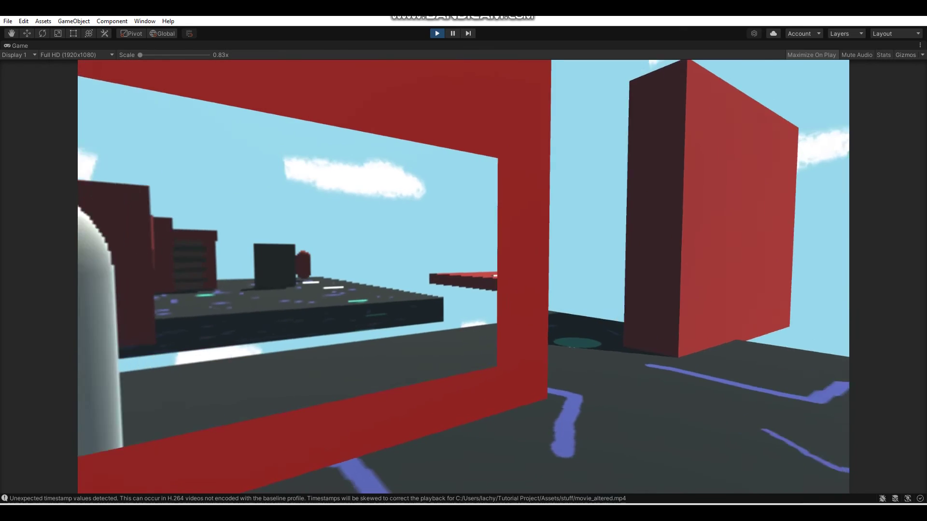
{"action": "key", "text": "s"}
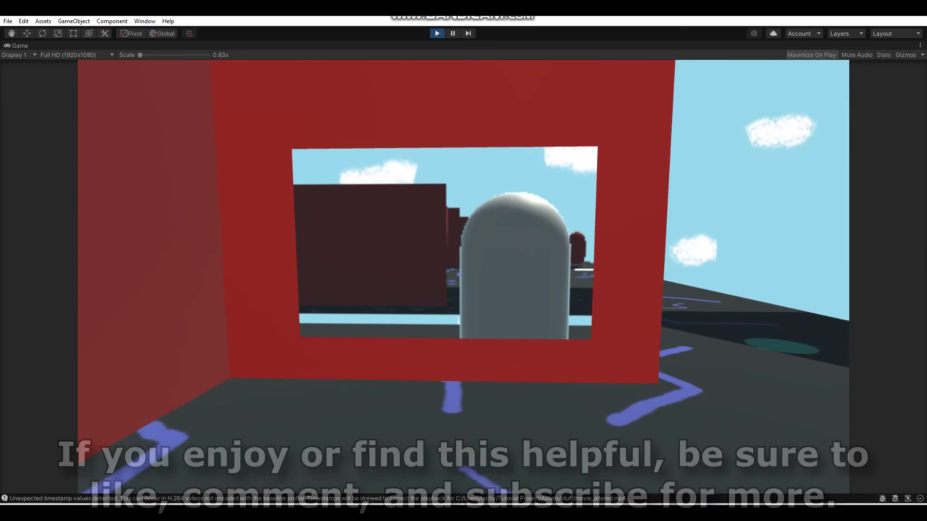
{"action": "key", "text": "w"}
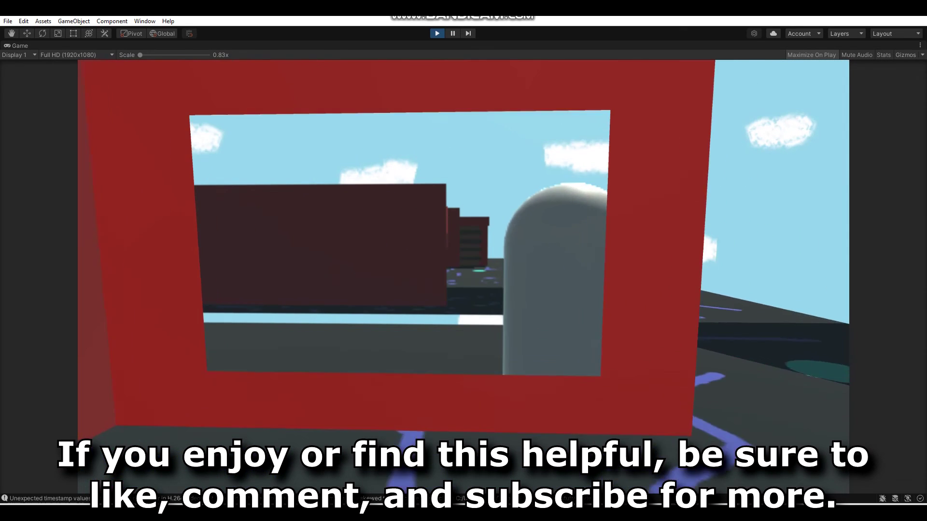
{"action": "key", "text": "s"}
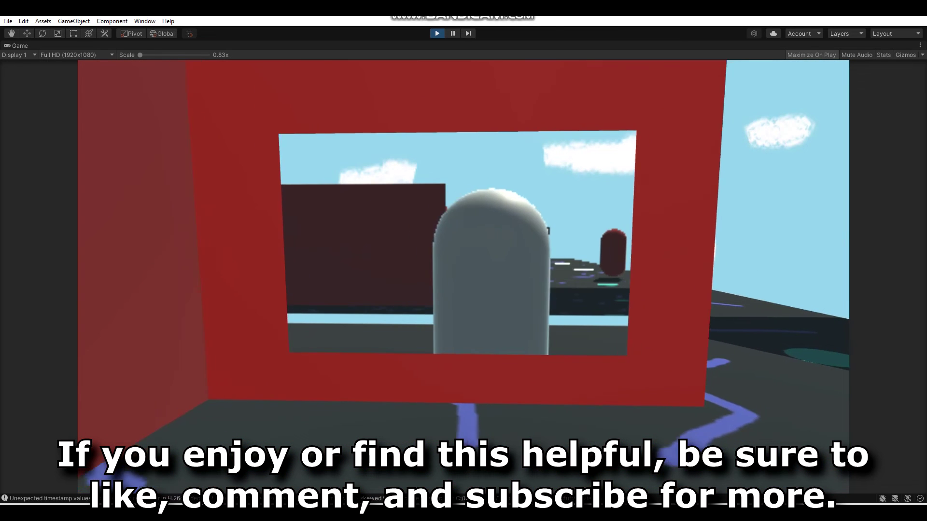
{"action": "key", "text": "w"}
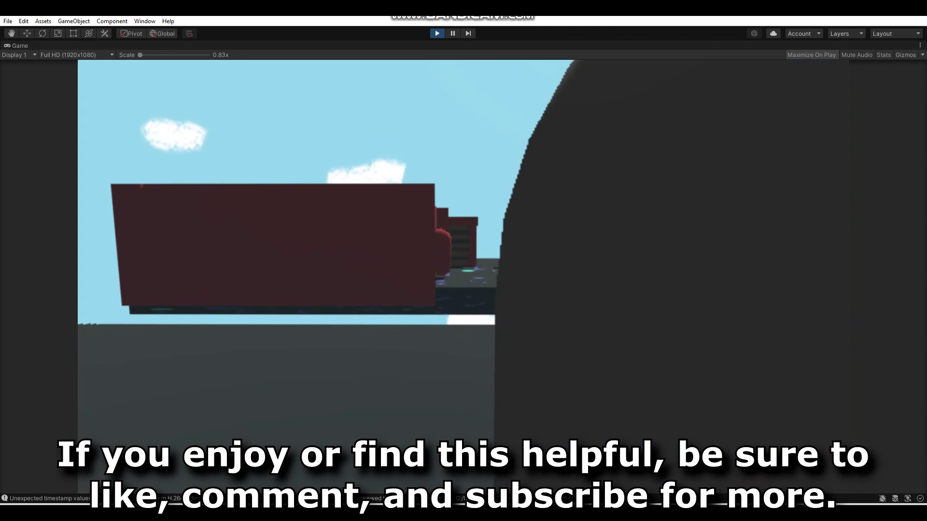
{"action": "key", "text": "s"}
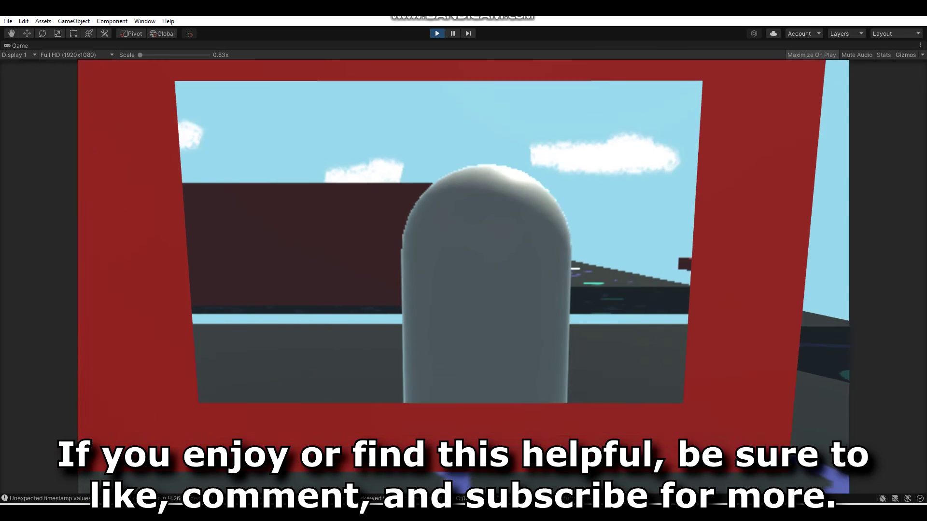
{"action": "key", "text": "w"}
{"action": "key", "text": "s"}
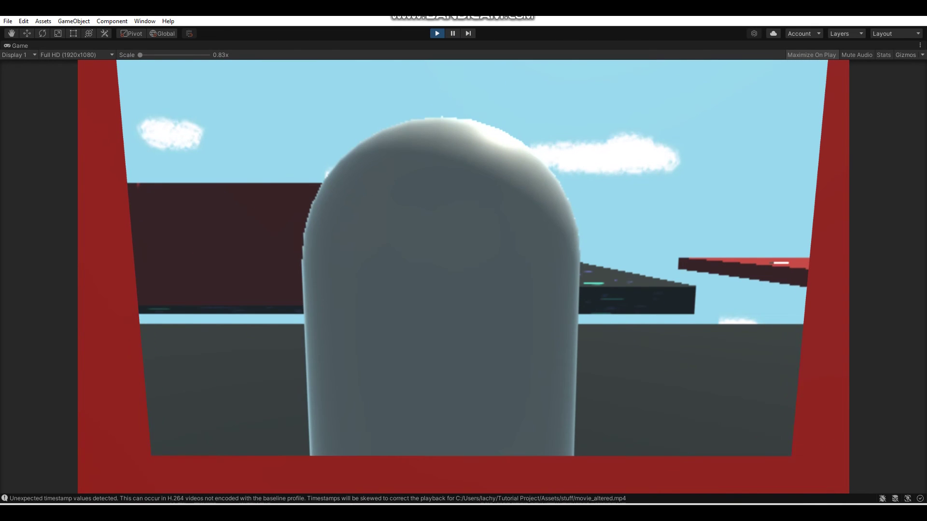
{"action": "key", "text": "d"}
{"action": "key", "text": "s"}
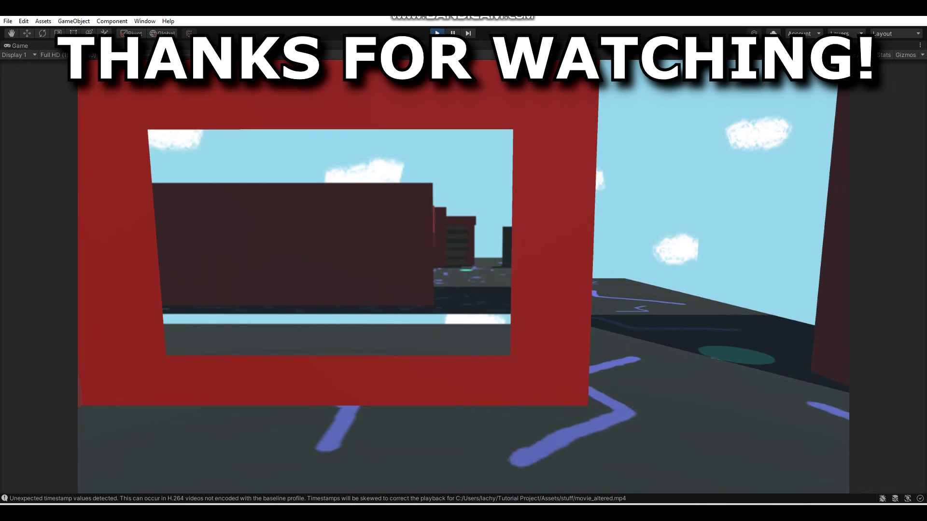
{"action": "key", "text": "a"}
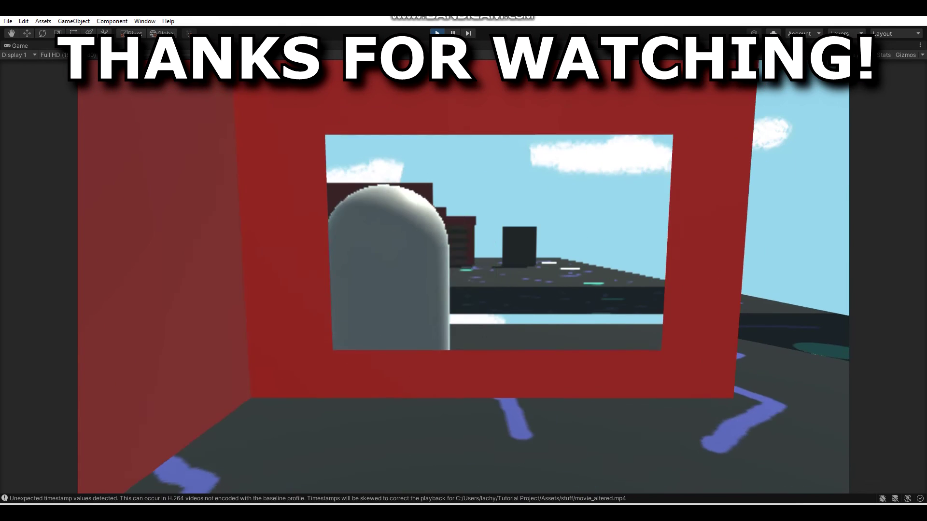
{"action": "key", "text": "s"}
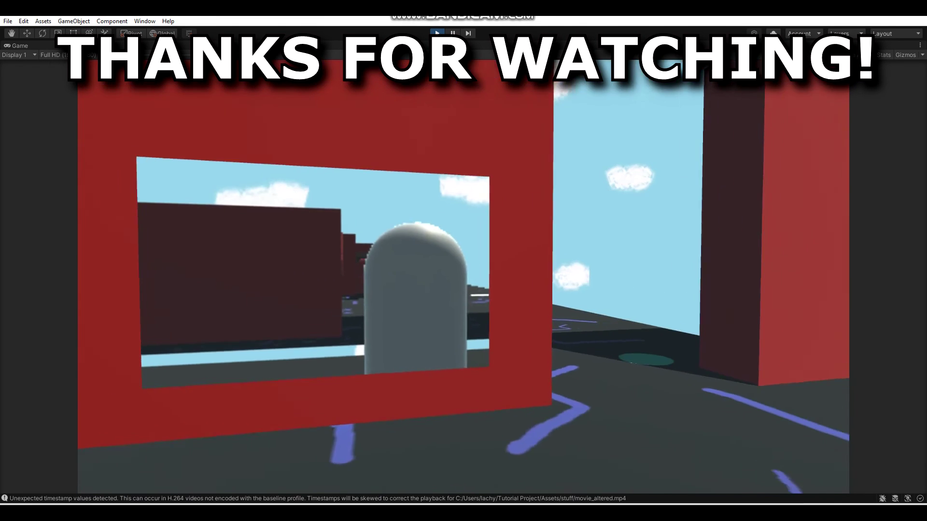
{"action": "key", "text": "w"}
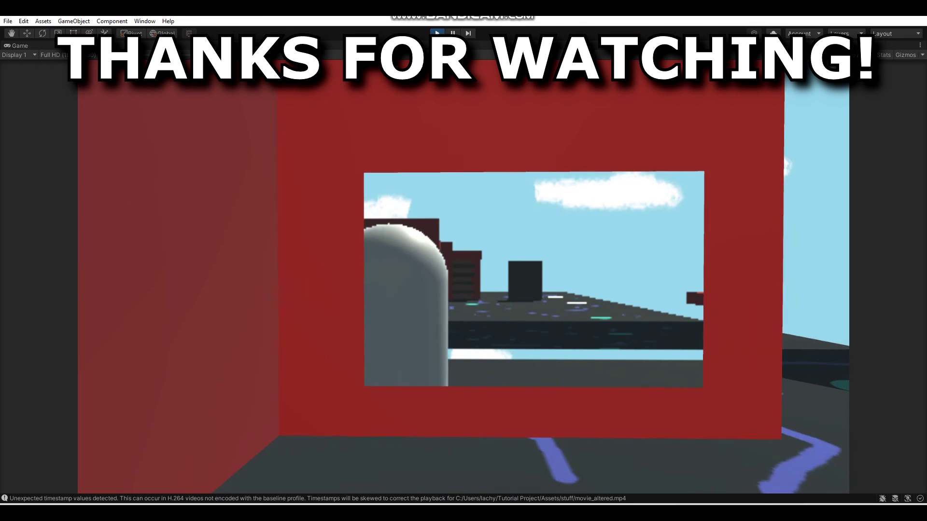
{"action": "key", "text": "w"}
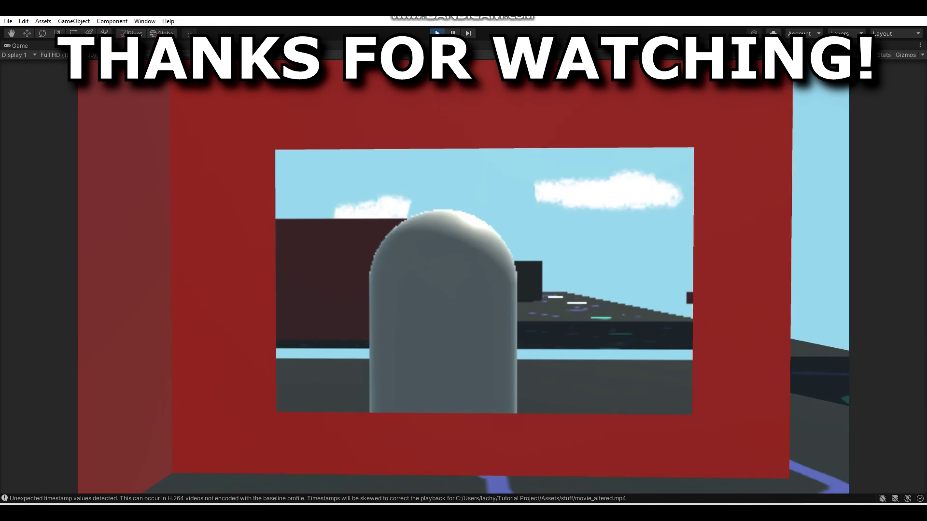
{"action": "key", "text": "s"}
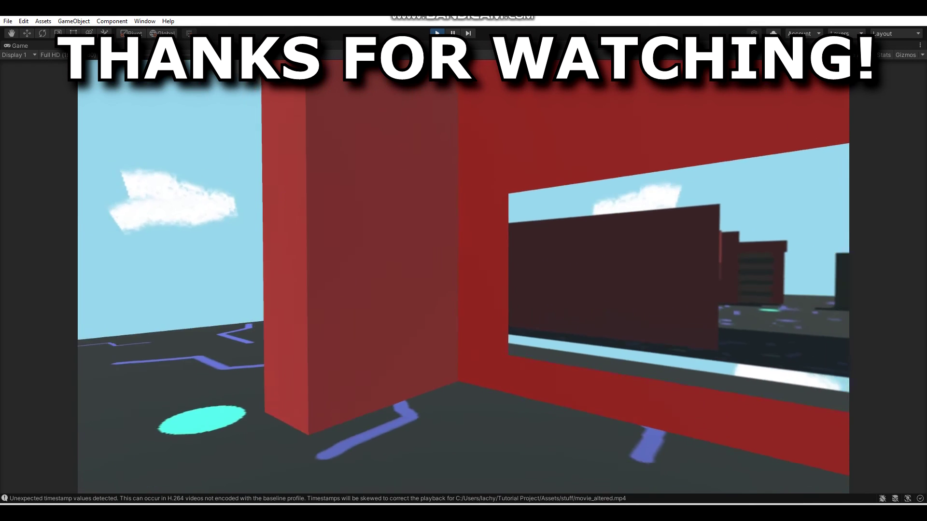